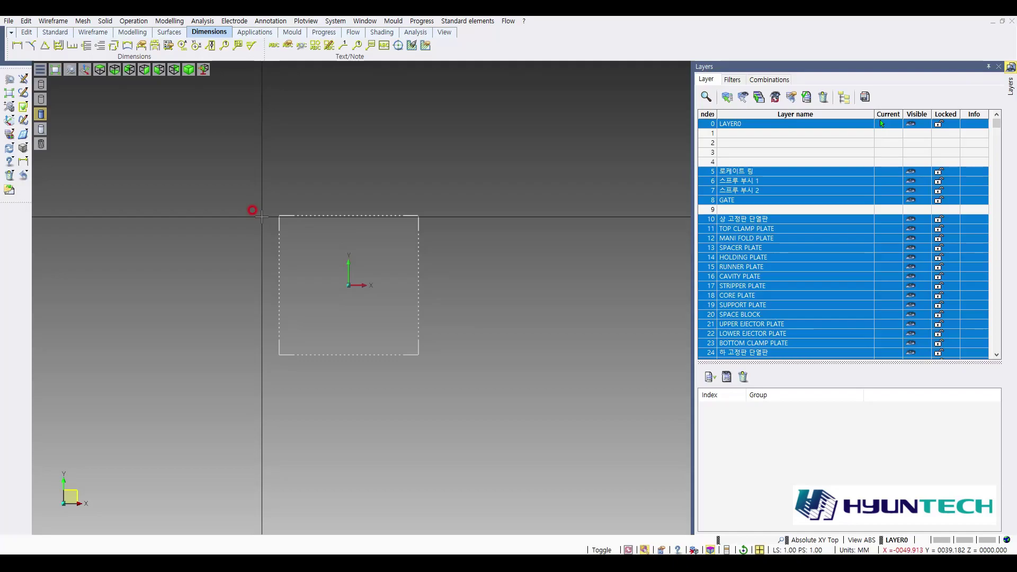
Sketch two slanted line segments, one about 87 mm long at 41° and one about 112 mm long at 50° across the square workplane.
left_click(53, 21)
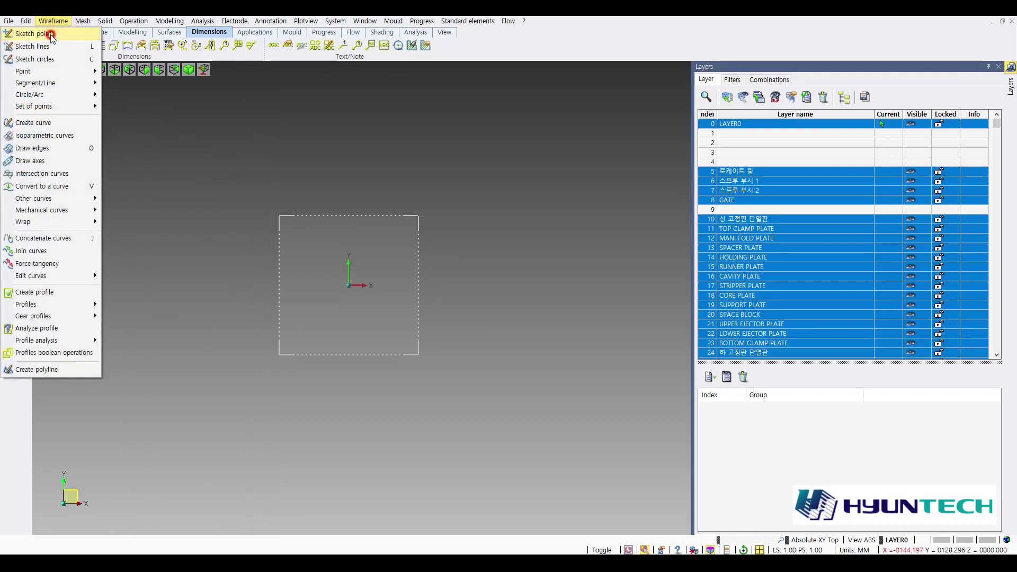
left_click(50, 34)
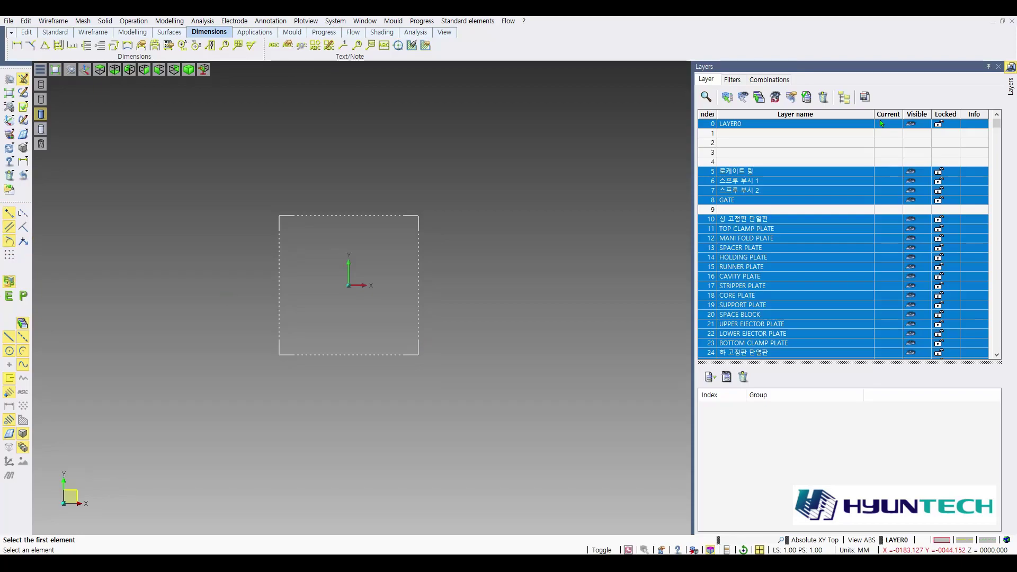
left_click(215, 263)
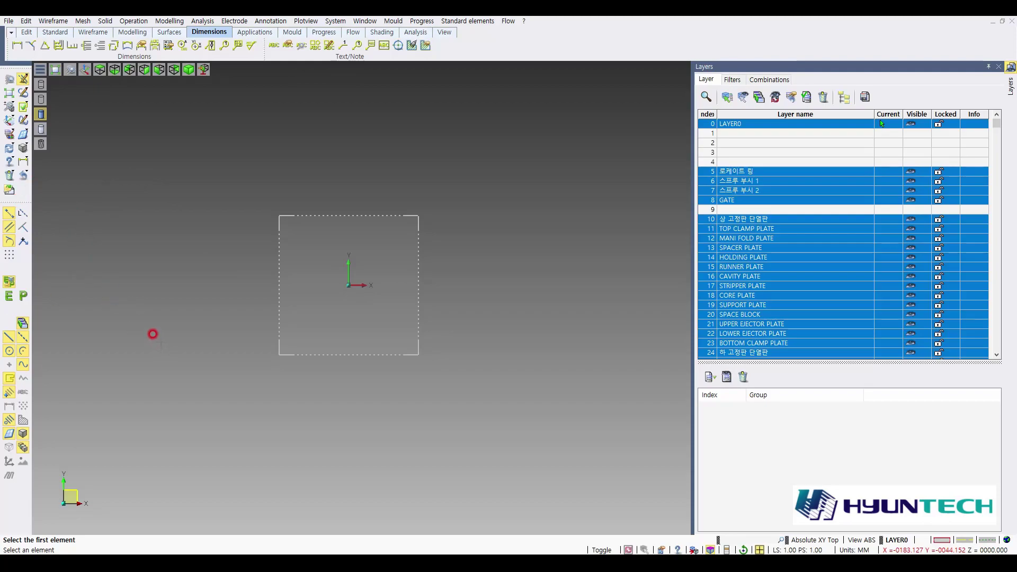
left_click(125, 292)
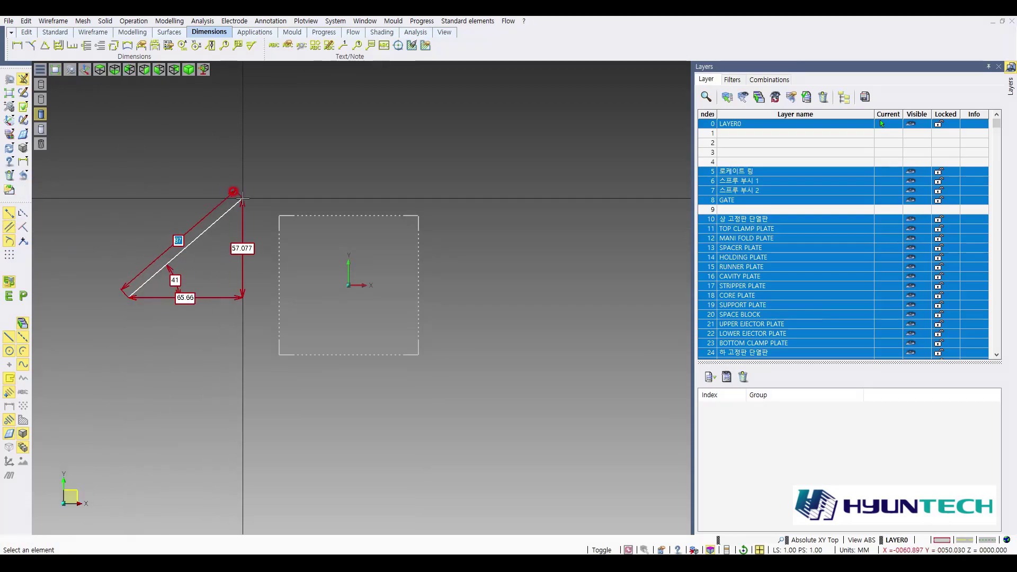
left_click(245, 192)
left_click(259, 337)
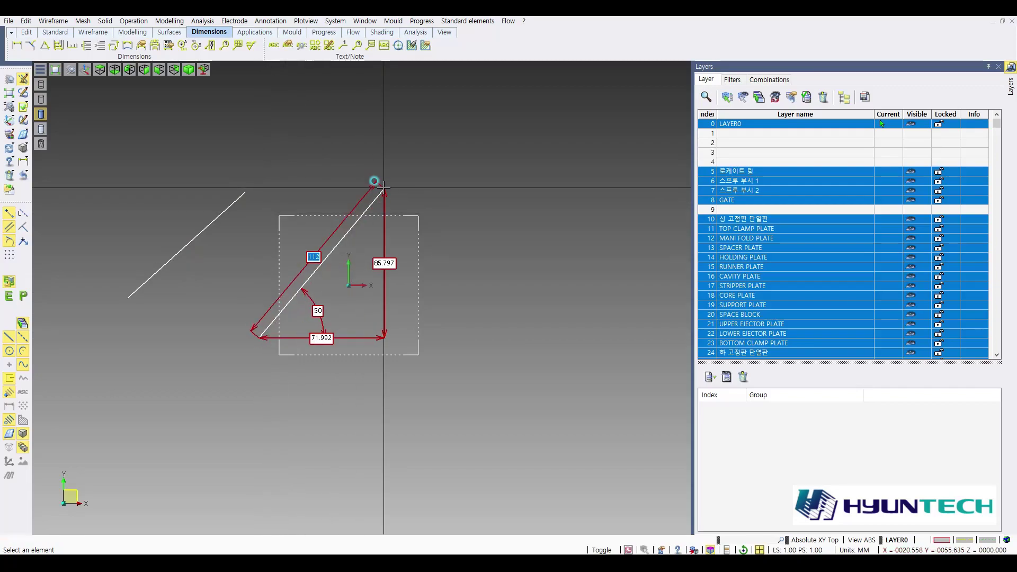
left_click(383, 189)
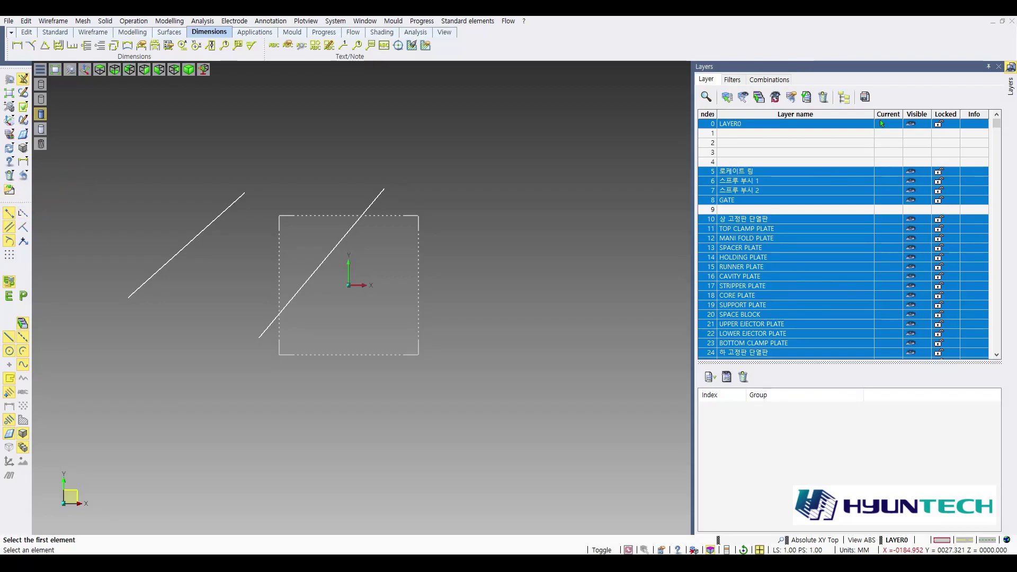
Draw two crossing infinite lines through the workplane, one falling steeply and one rising gently from left to right.
left_click(20, 214)
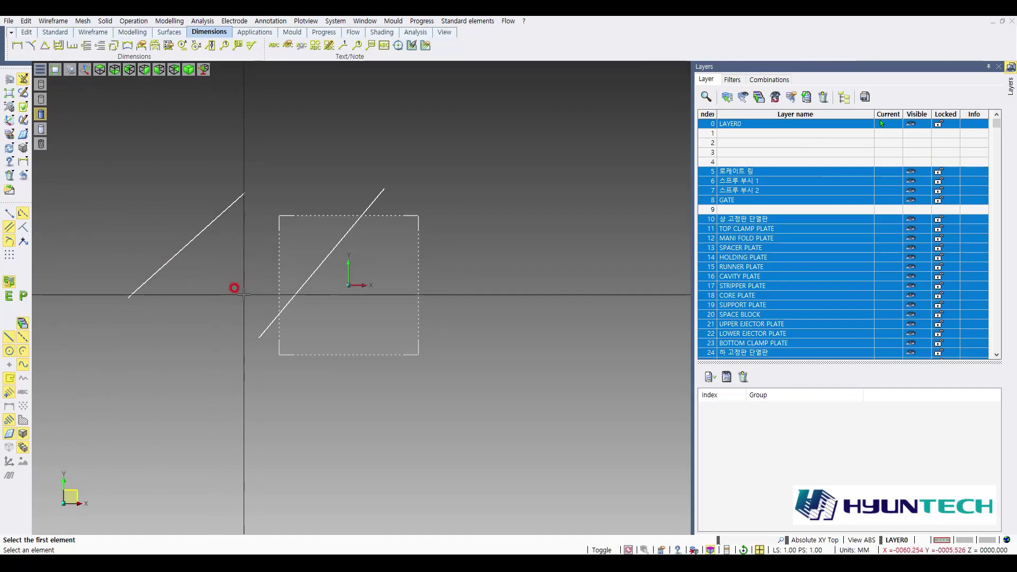
left_click(403, 331)
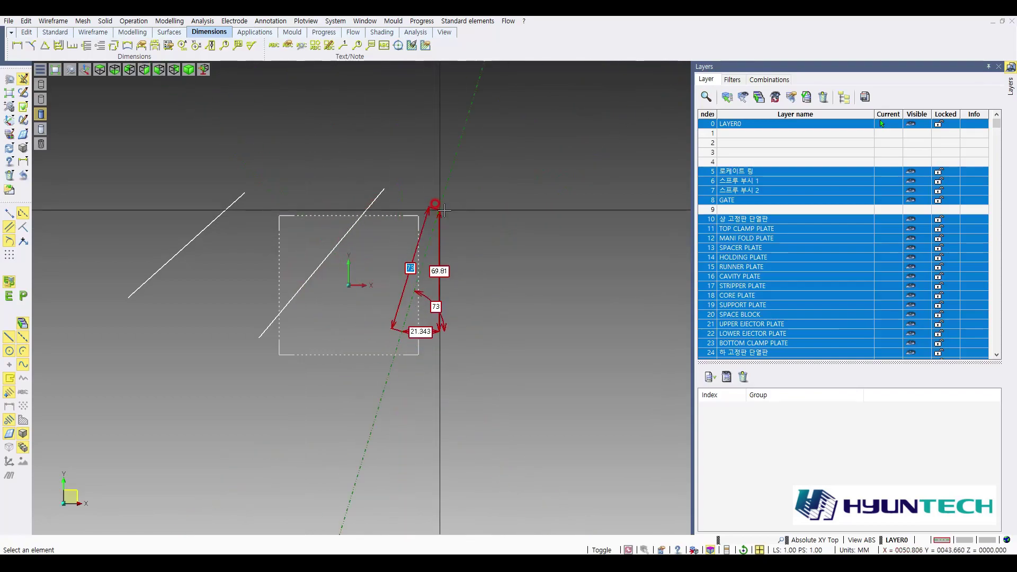
left_click(291, 224)
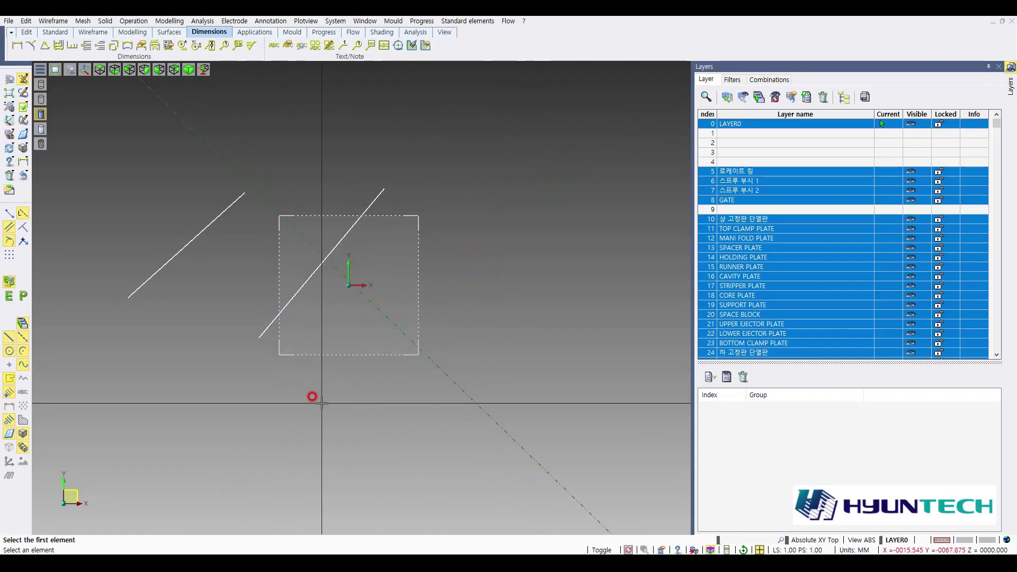
left_click(197, 387)
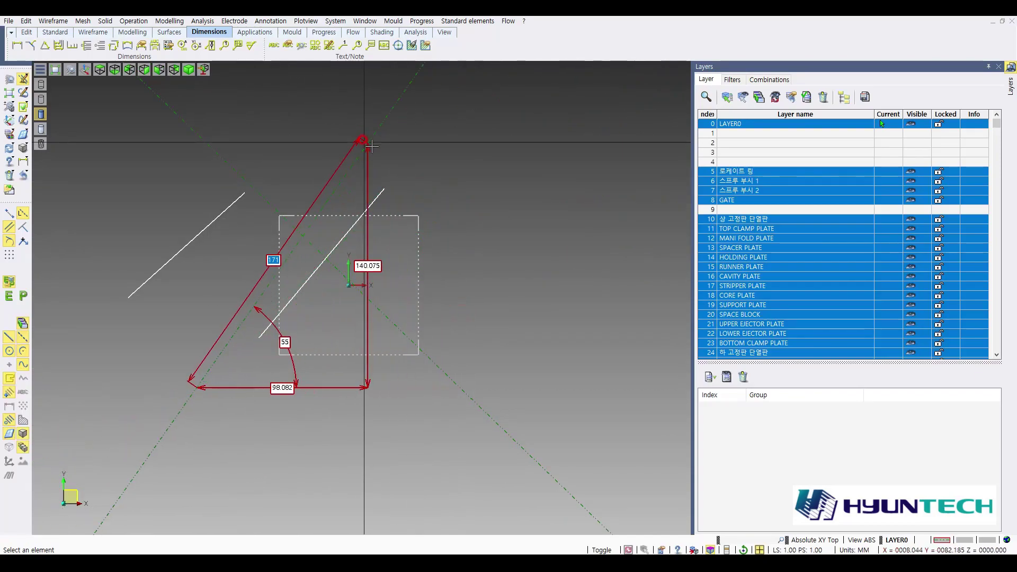
left_click(513, 264)
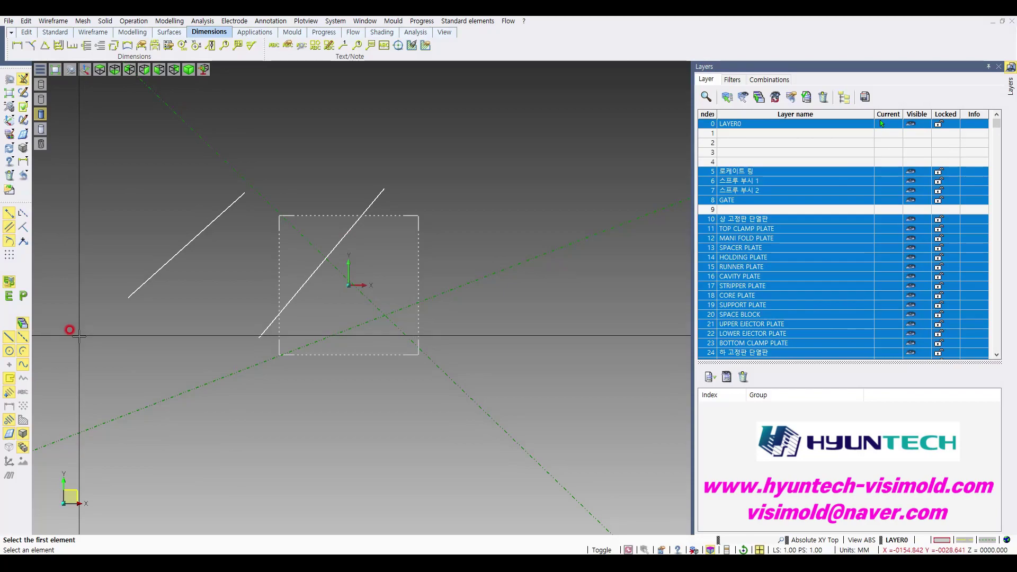
Create freehand parallel copies of the first slanted segment on both sides, of the second on its lower side, and below the rising infinite line.
left_click(148, 277)
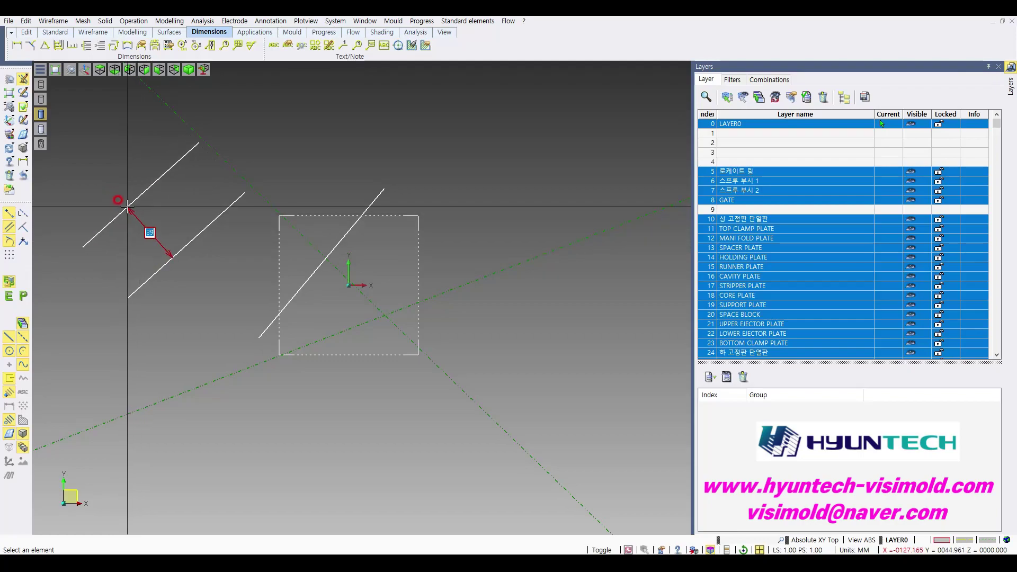
left_click(127, 208)
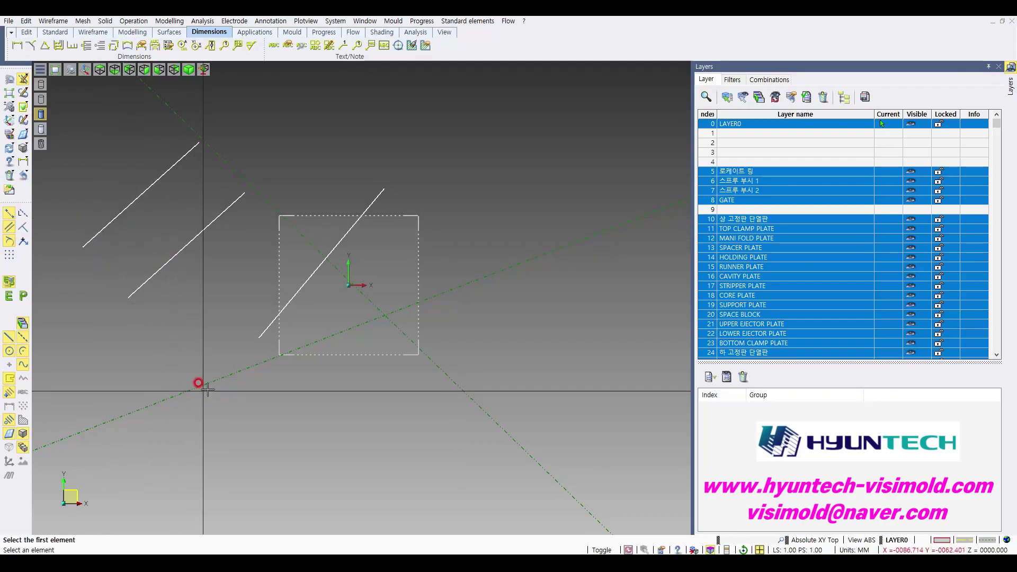
left_click(357, 220)
left_click(401, 256)
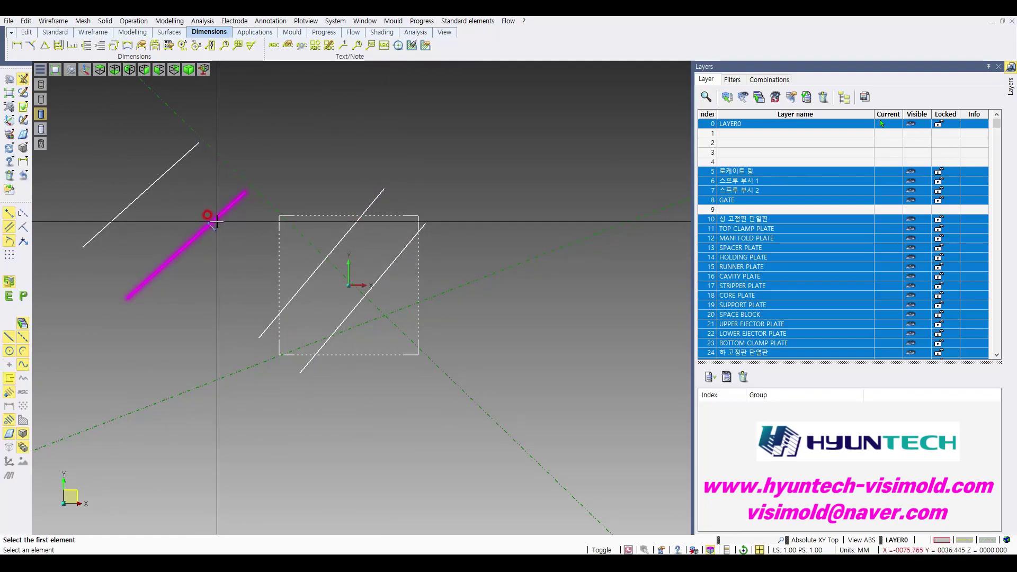
left_click(244, 195)
left_click(244, 256)
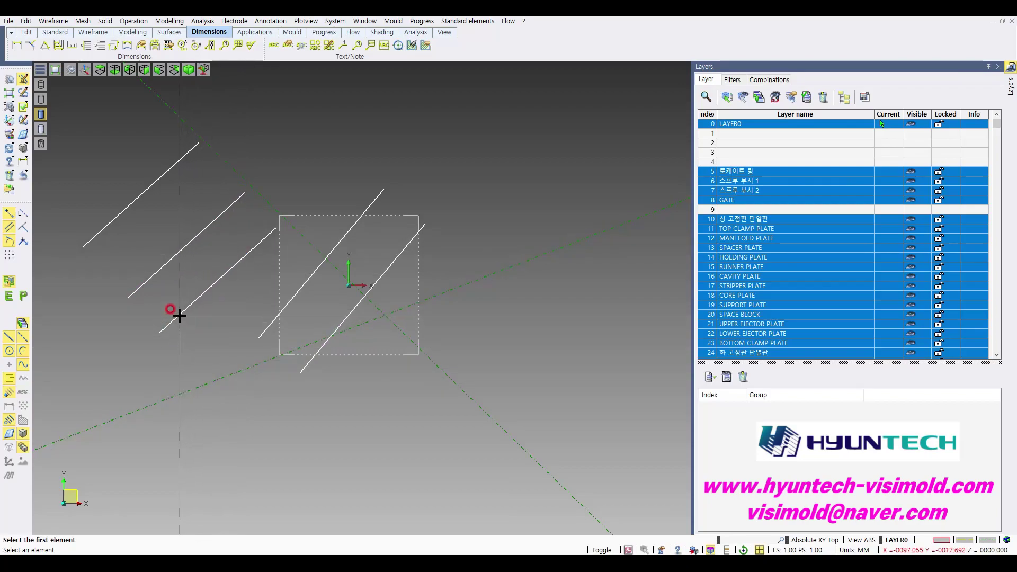
left_click(228, 378)
left_click(248, 437)
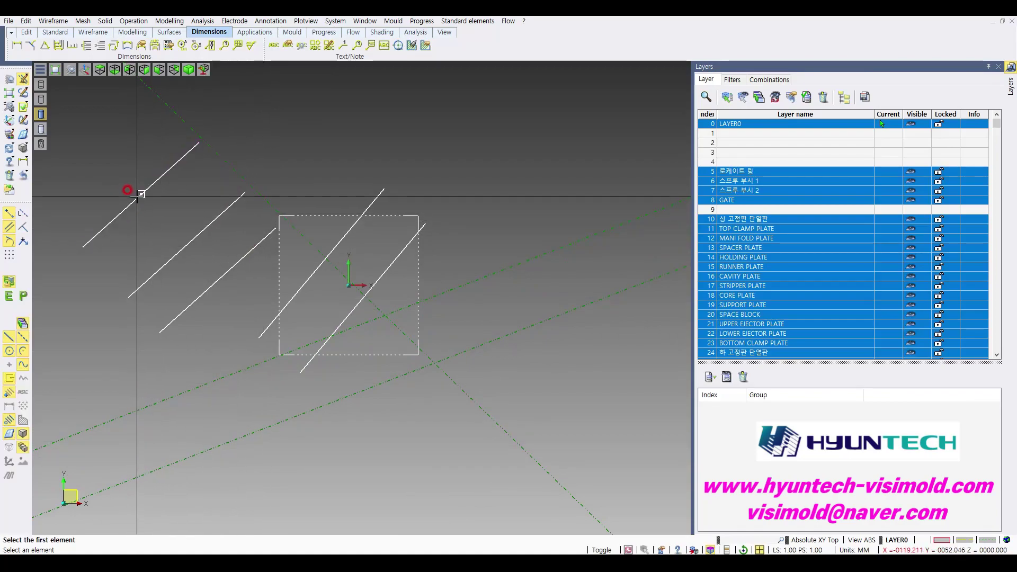
Create a parallel segment offset 50 mm up and left from the uppermost slanted segment.
left_click(150, 184)
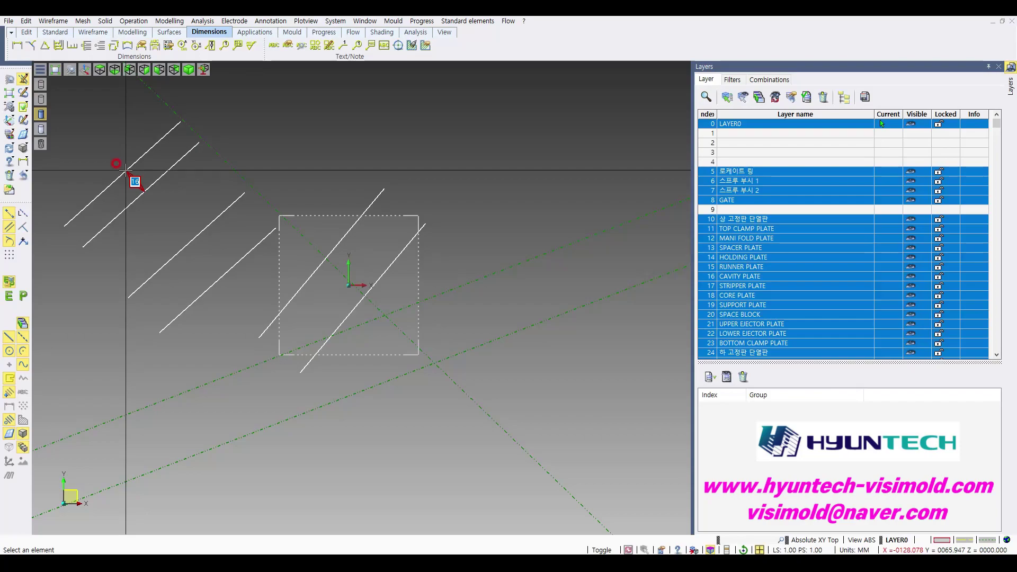
type("50")
key("Return")
scroll(199, 220, "down", 2)
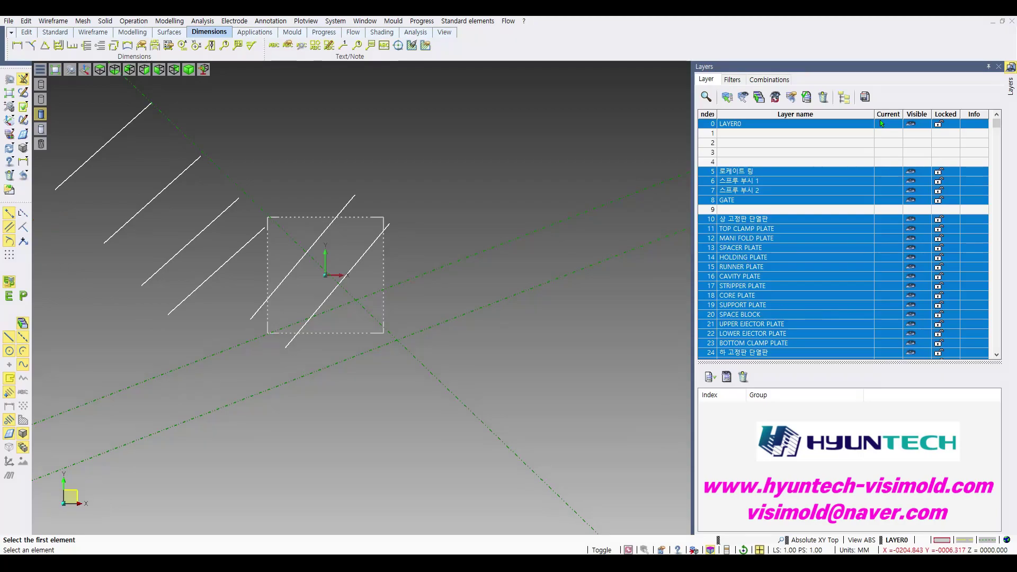
Draw two perpendicular lines, one square to the left group of slanted segments and a longer one starting on the lower segment crossing the workplane.
left_click(24, 228)
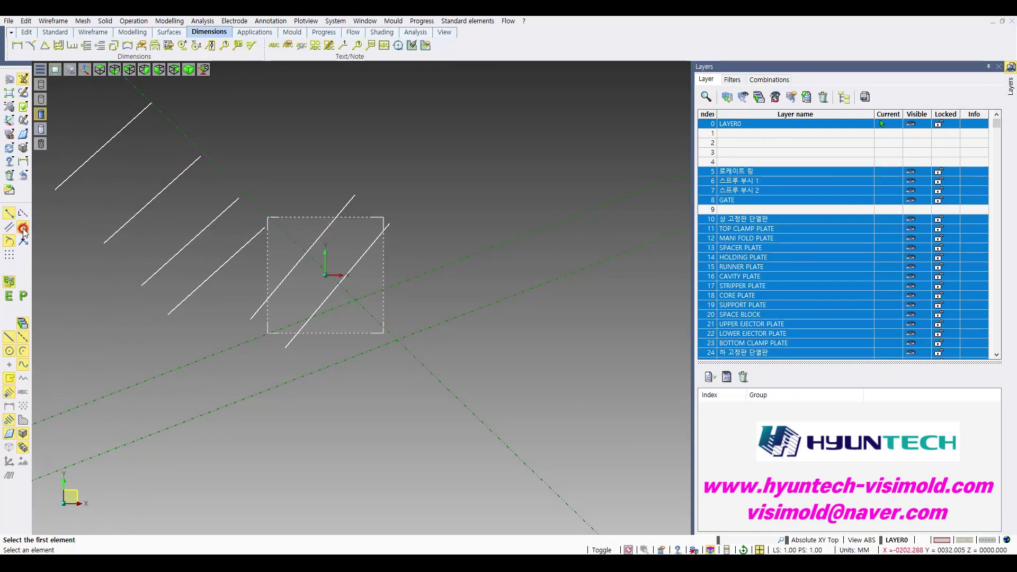
left_click(128, 222)
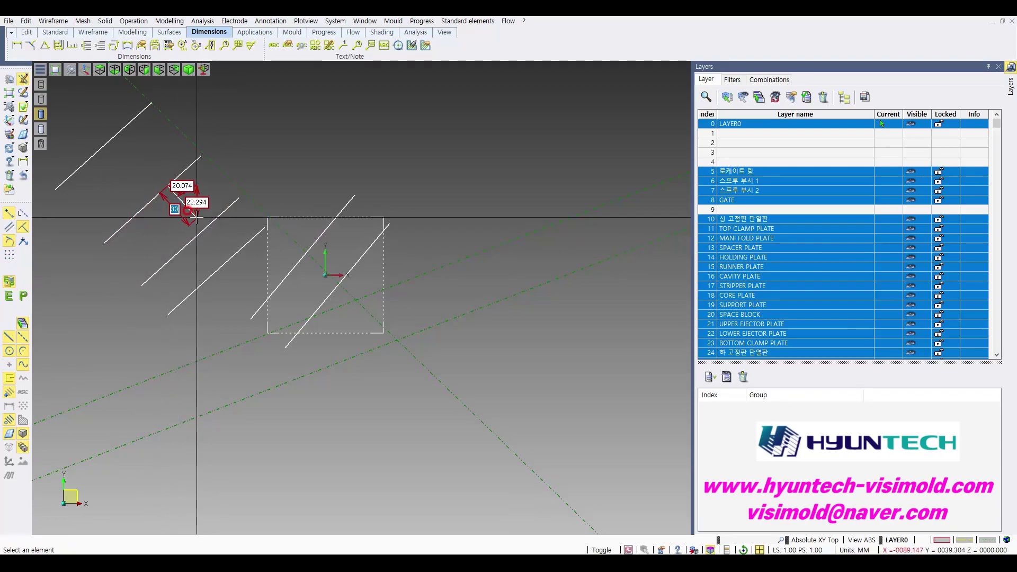
left_click(147, 334)
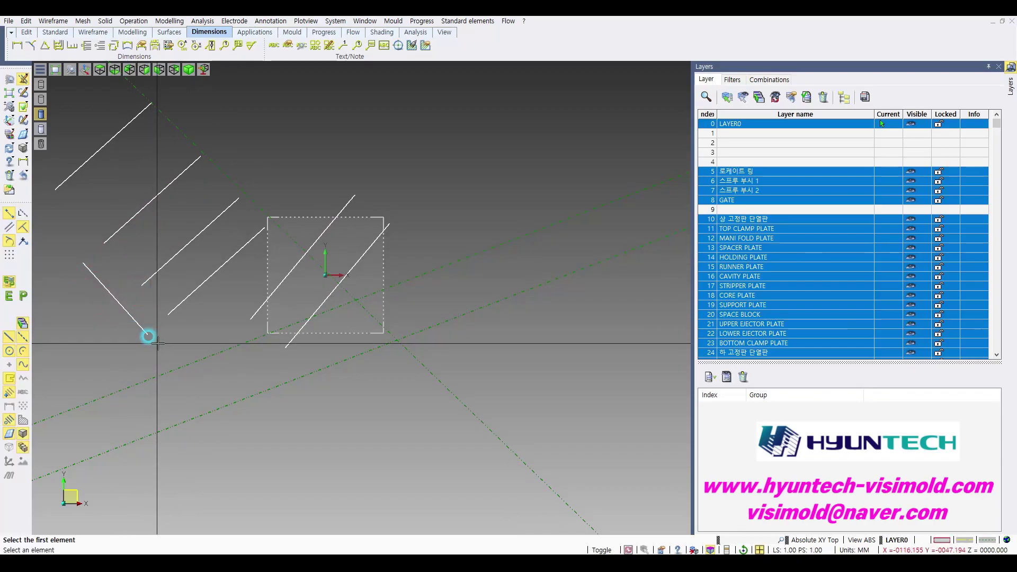
left_click(354, 264)
left_click(535, 363)
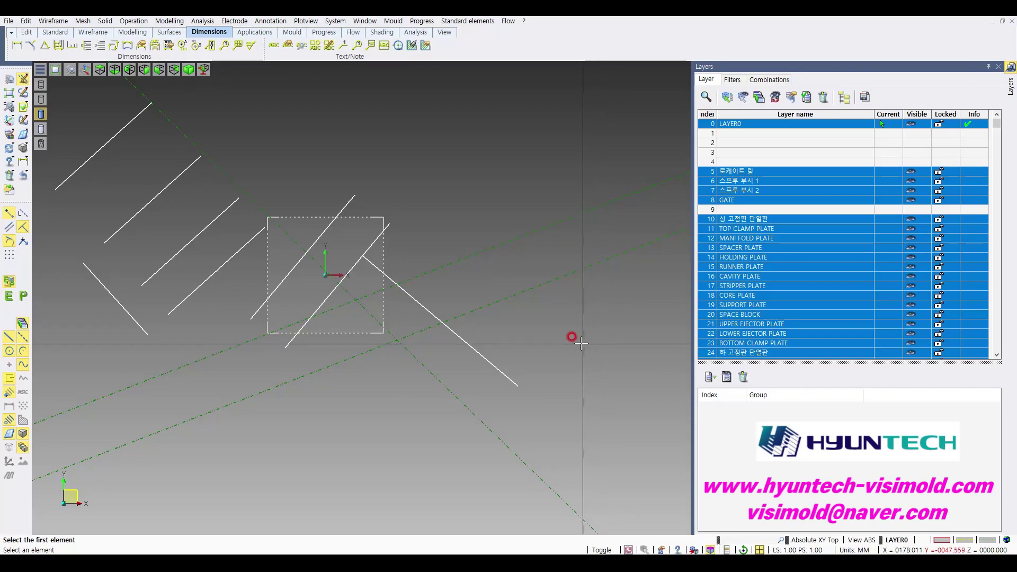
Draw a 100 mm line upward, perpendicular to the long line that descends from the workplane.
left_click(474, 350)
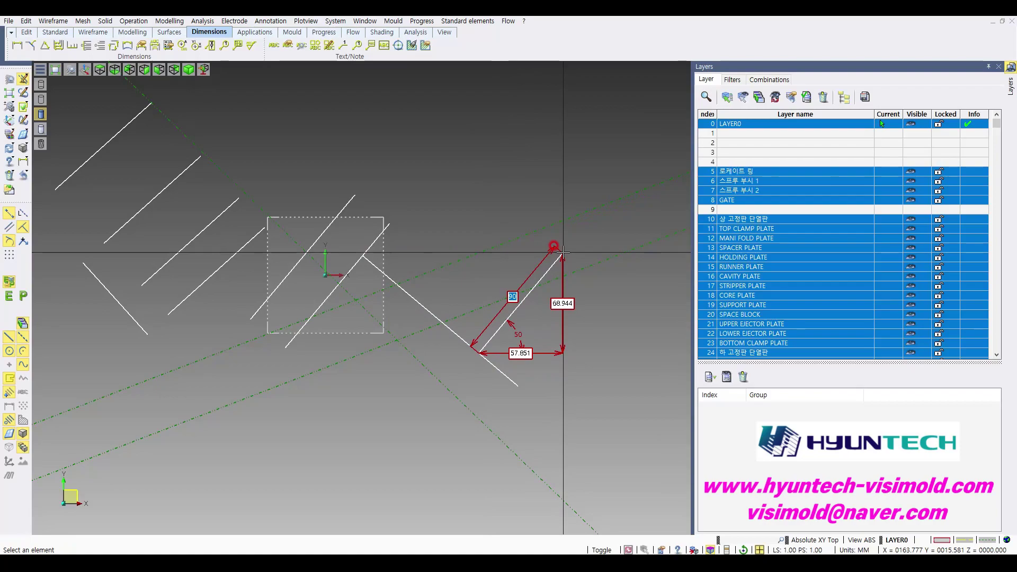
type("100")
key("Tab")
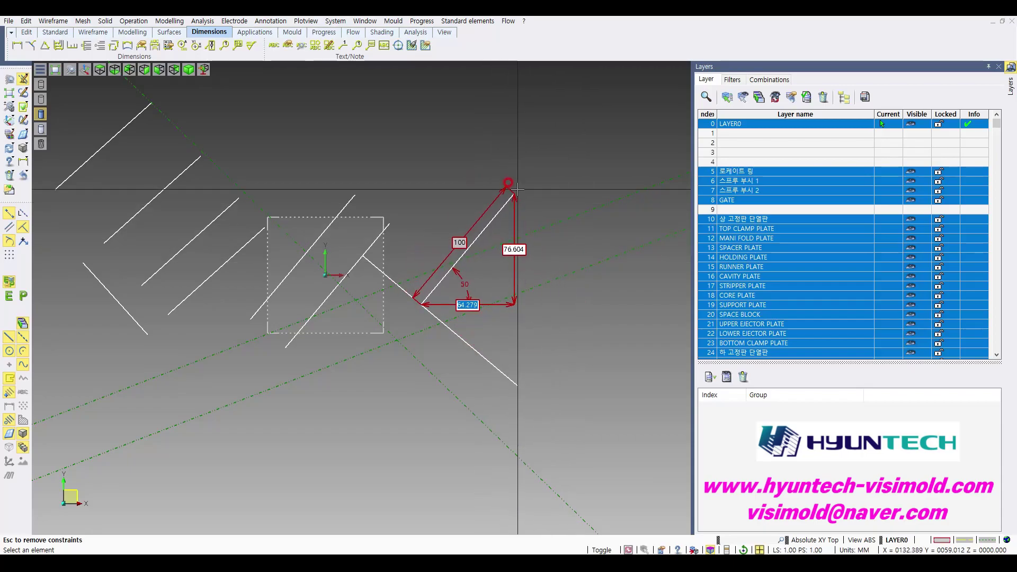
key("Return")
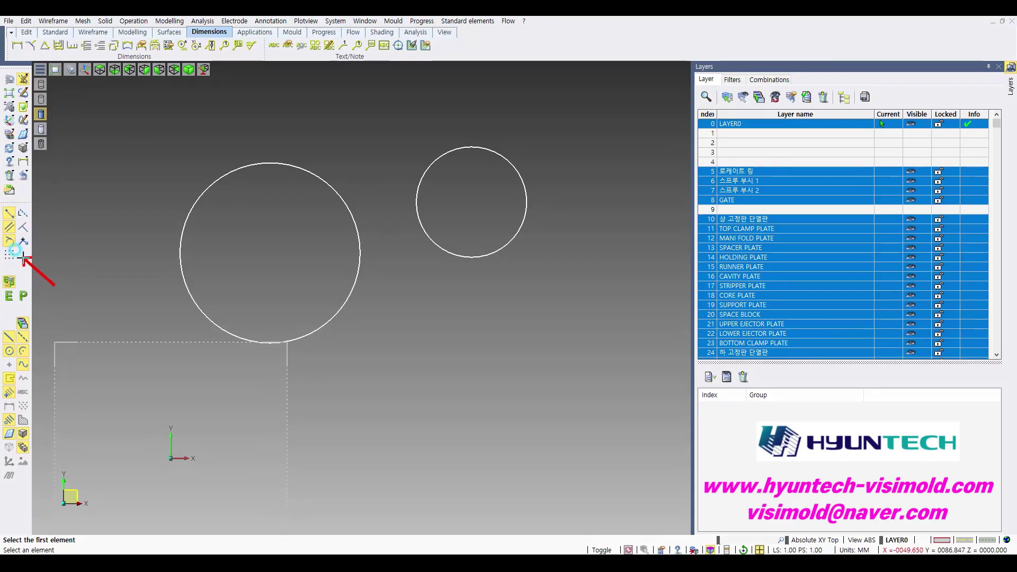
Connect the large and small circles with two tangent lines, one along their upper sides and one along their lower sides.
left_click(7, 241)
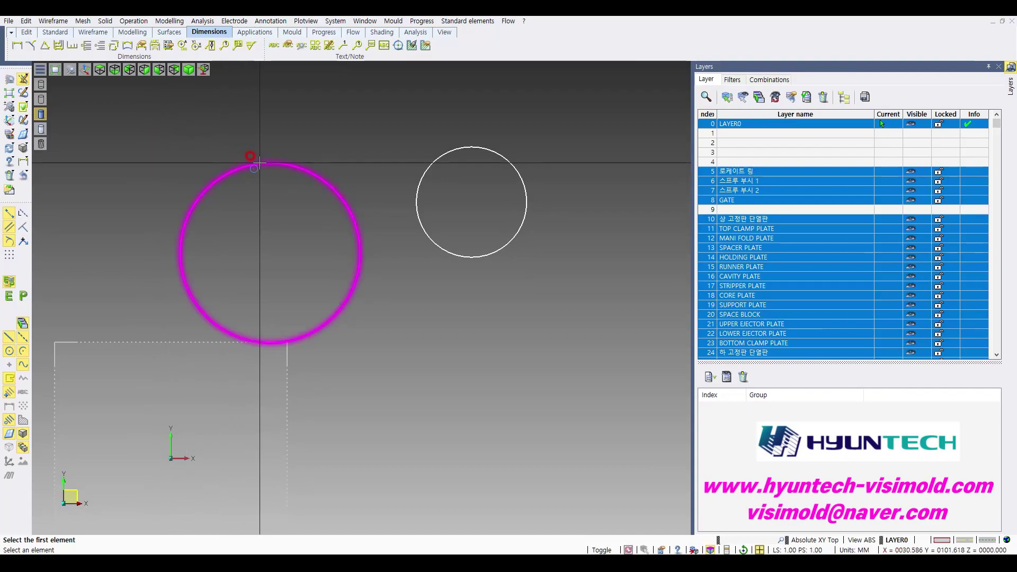
left_click(260, 163)
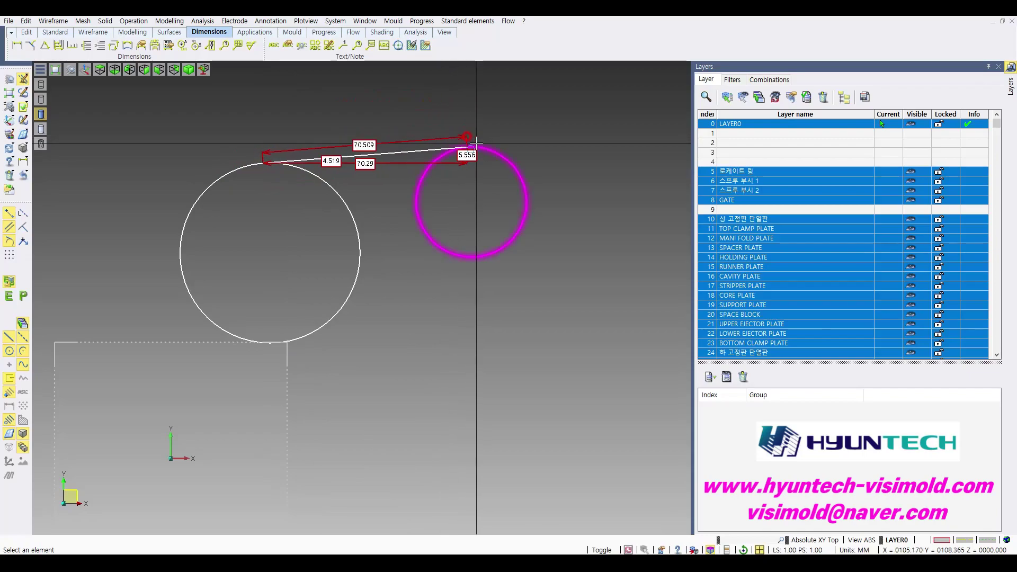
right_click(443, 406)
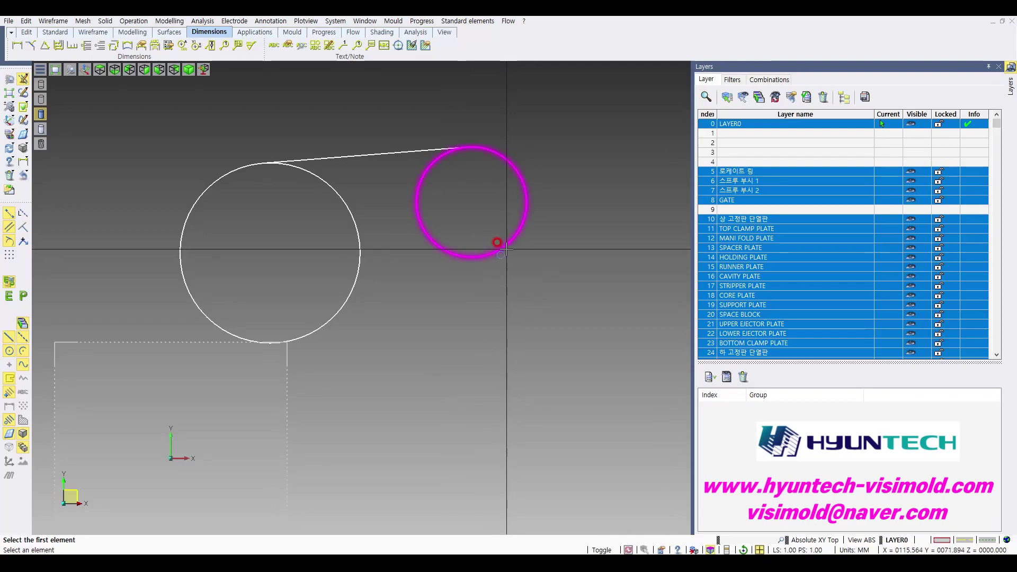
left_click(485, 252)
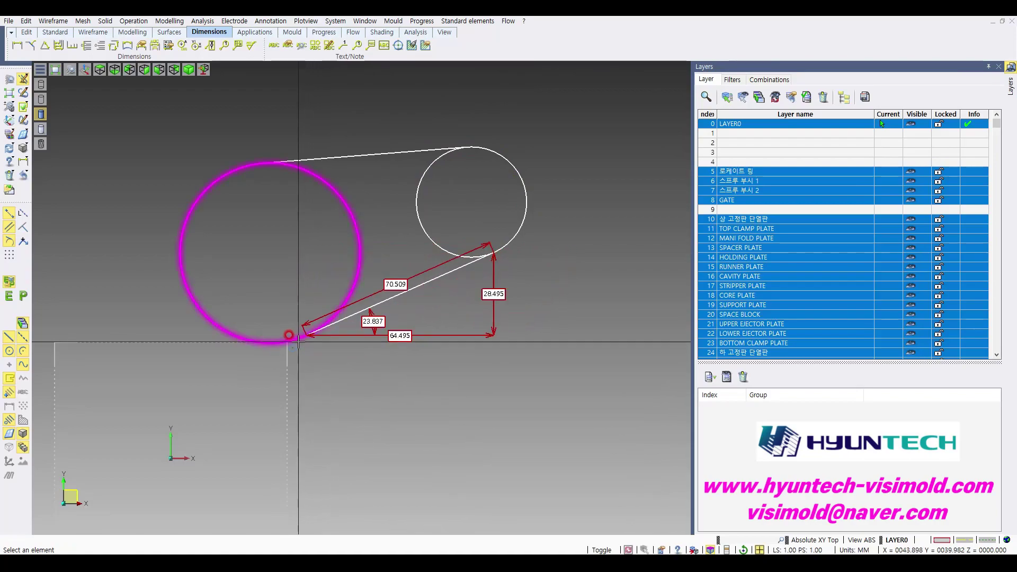
right_click(298, 342)
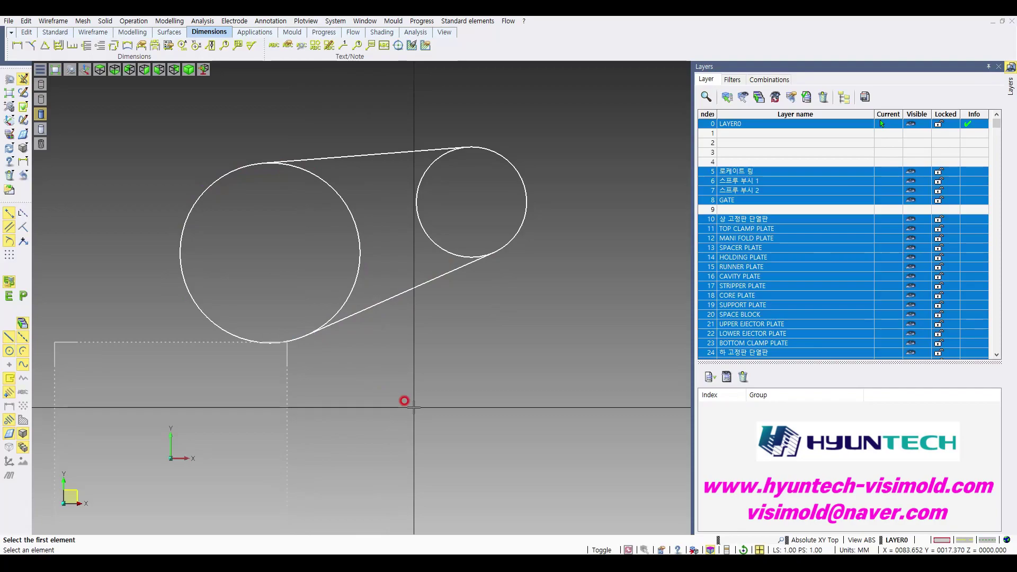
Sketch an open zigzag chain of eleven connected line segments arching over the two circles, using continuous line mode.
scroll(394, 354, "down", 2)
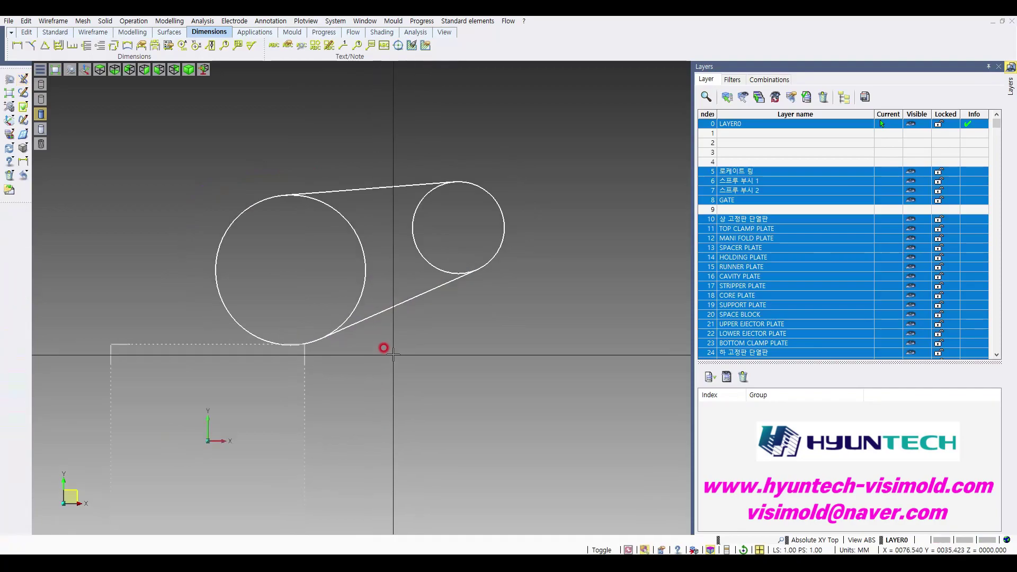
left_click(53, 20)
left_click(53, 38)
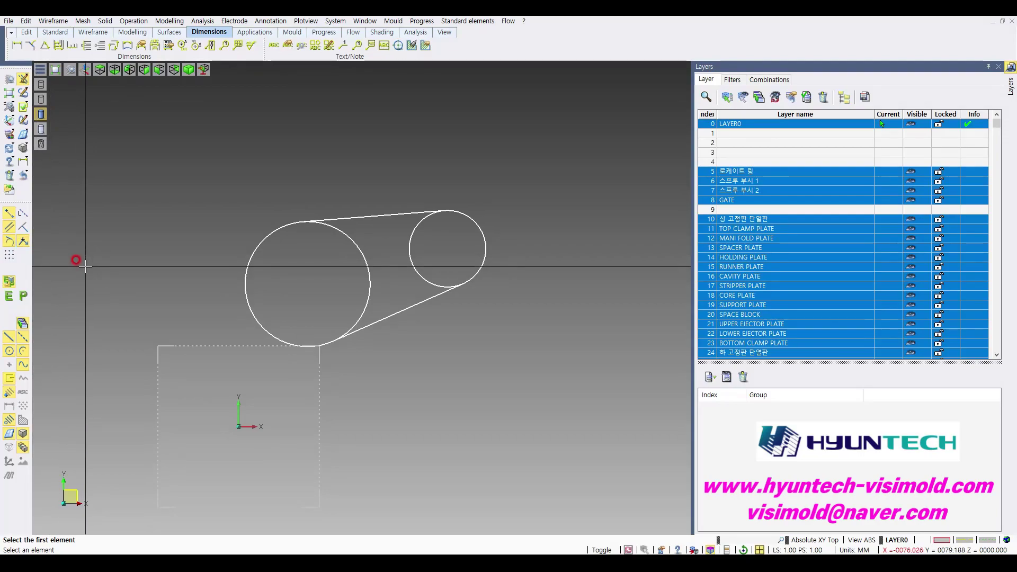
left_click(117, 358)
left_click(146, 260)
left_click(200, 259)
left_click(226, 184)
left_click(313, 157)
left_click(372, 118)
left_click(405, 149)
left_click(485, 134)
left_click(505, 168)
left_click(554, 177)
left_click(555, 222)
left_click(586, 232)
middle_click(586, 232)
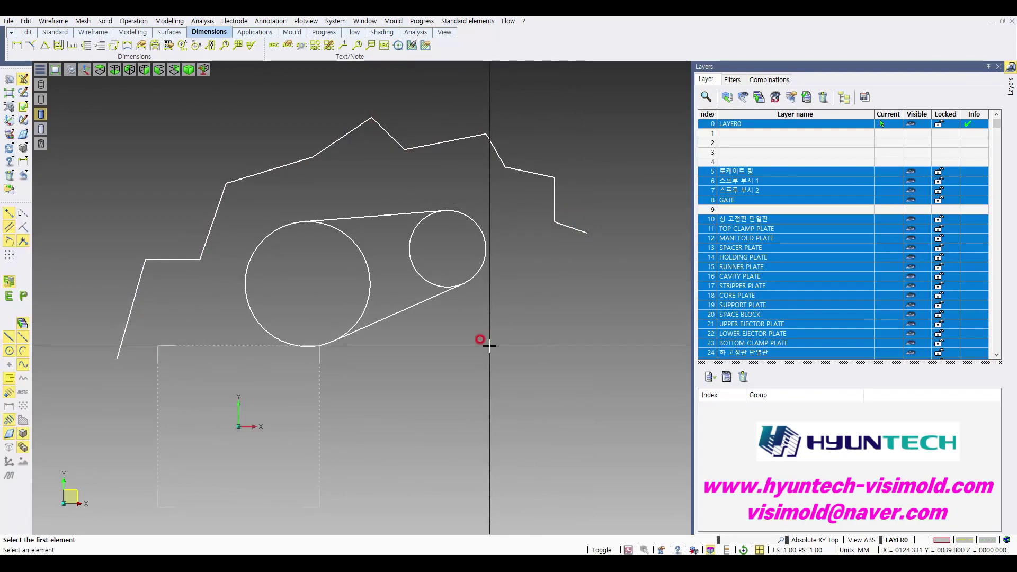
right_click(489, 346)
scroll(490, 346, "down", 1)
scroll(128, 152, "up", 2)
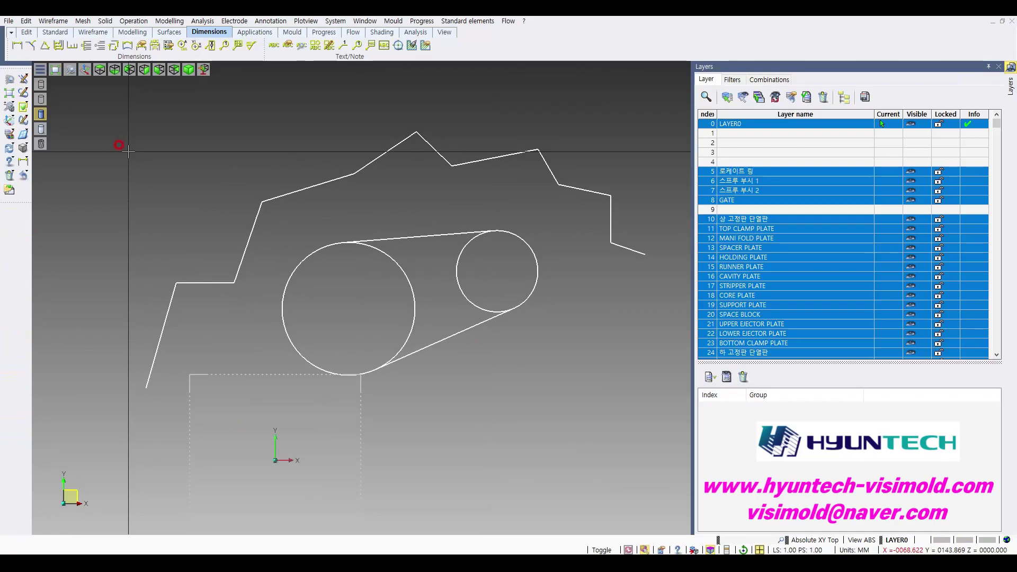